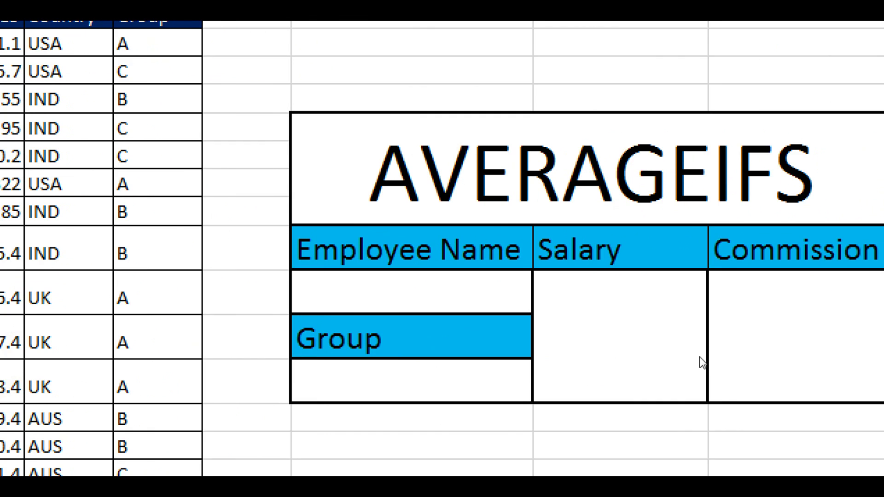
Start =AVERAGEIFS( in the Salary result cell from the =aver autocomplete list
click(689, 357)
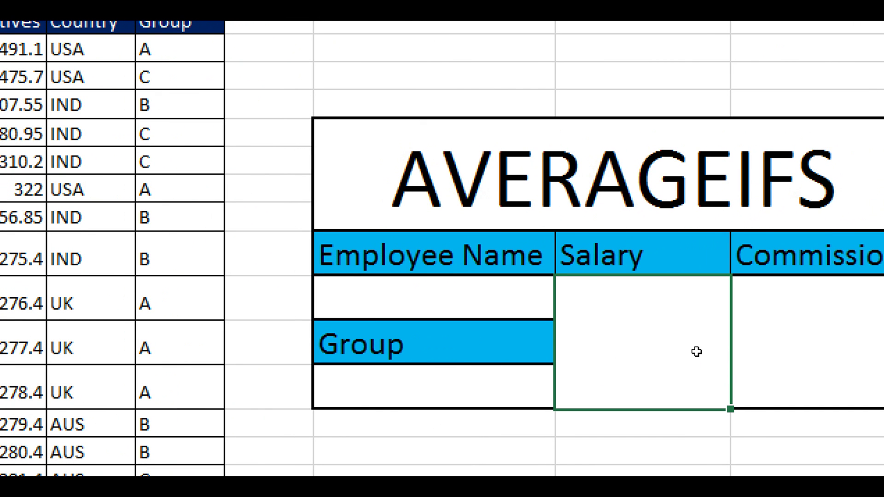
text(=aver)
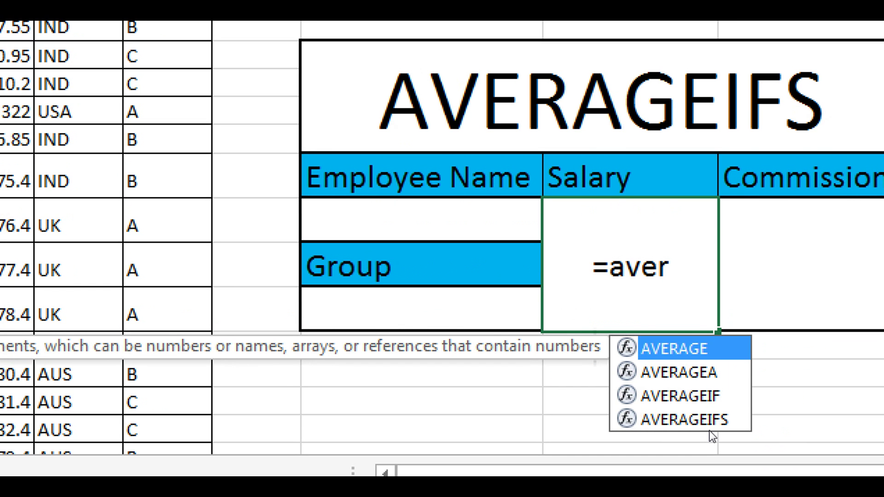
double_click(709, 424)
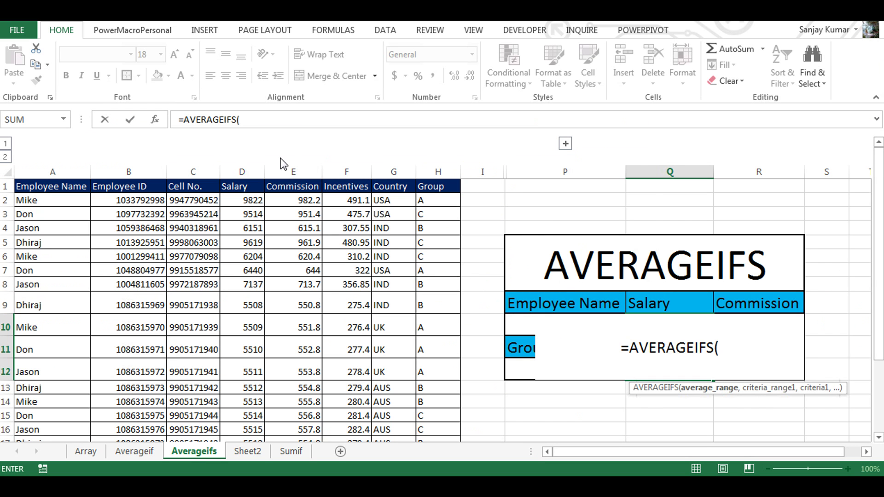
Average Salary column D:D, with Employee Name column A:A matching P10 as first criterion
click(246, 165)
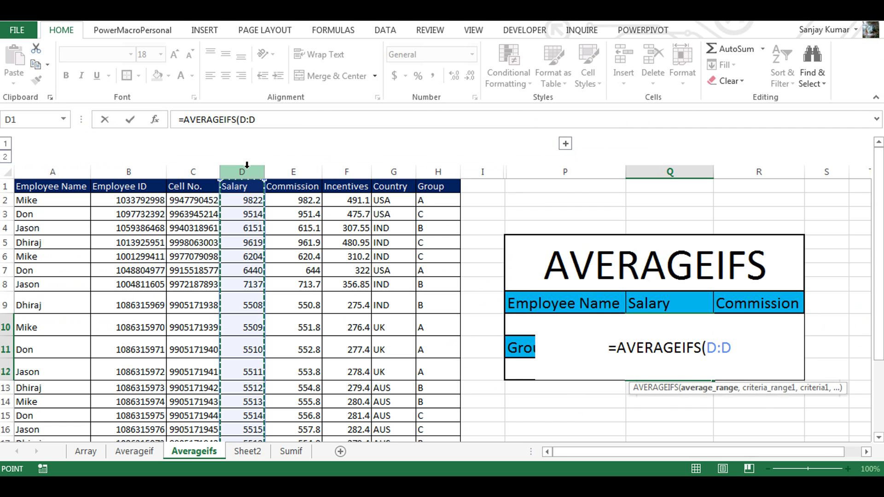
text(,)
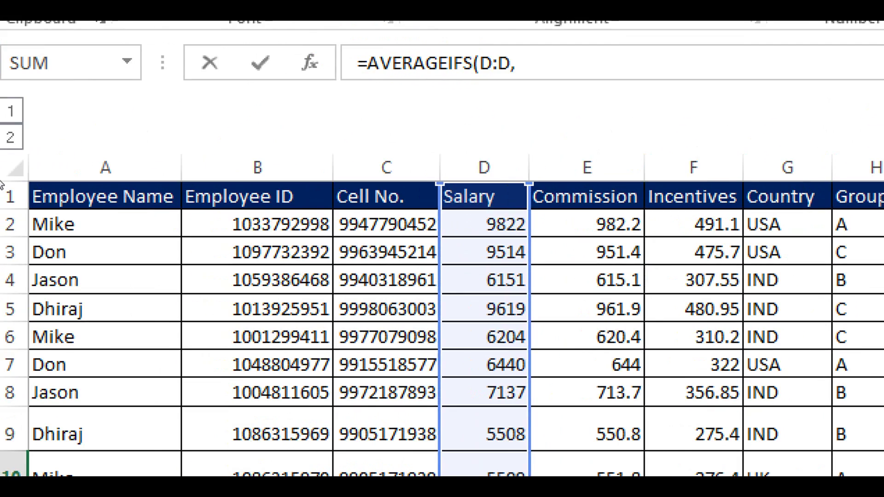
click(29, 171)
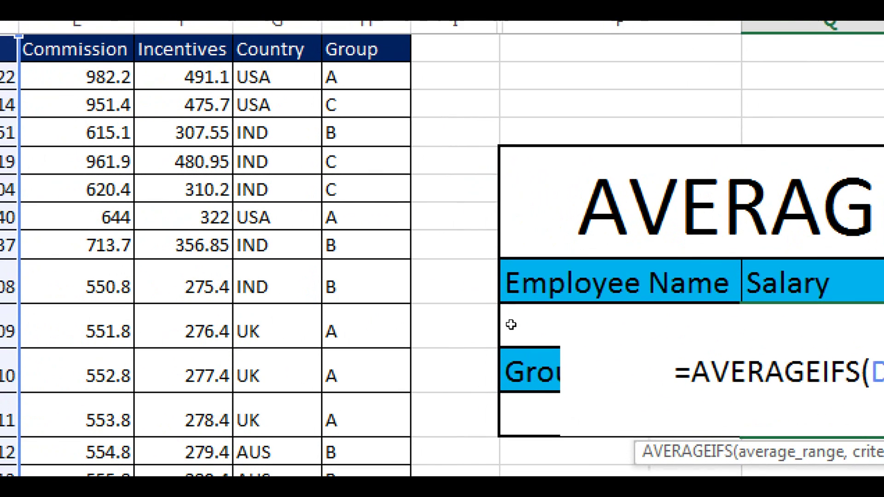
click(530, 326)
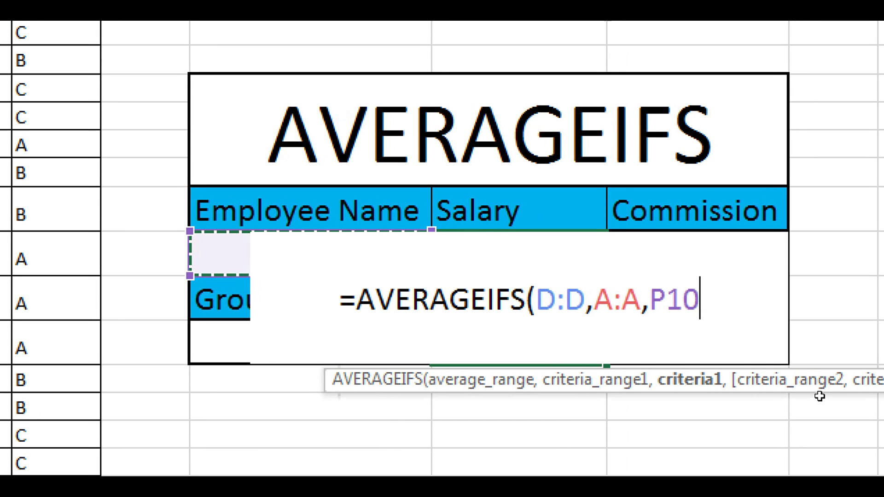
Add Group column H:H as the formula's second criteria range
text(,)
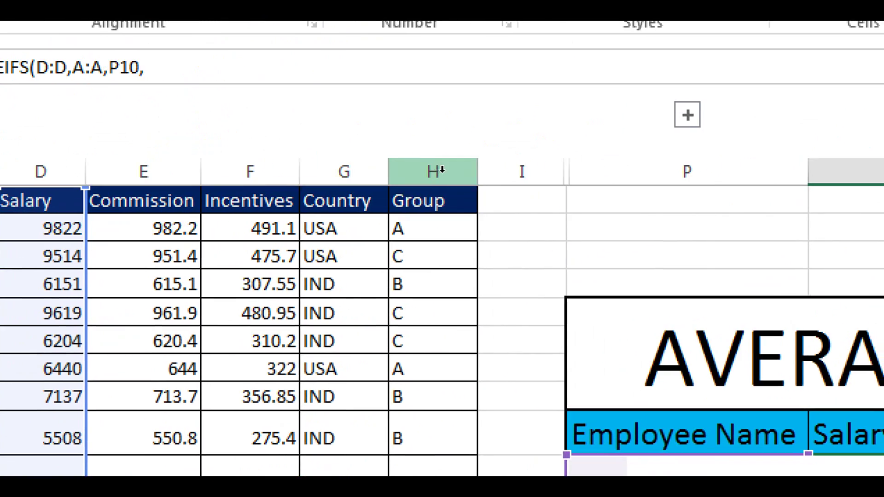
click(437, 171)
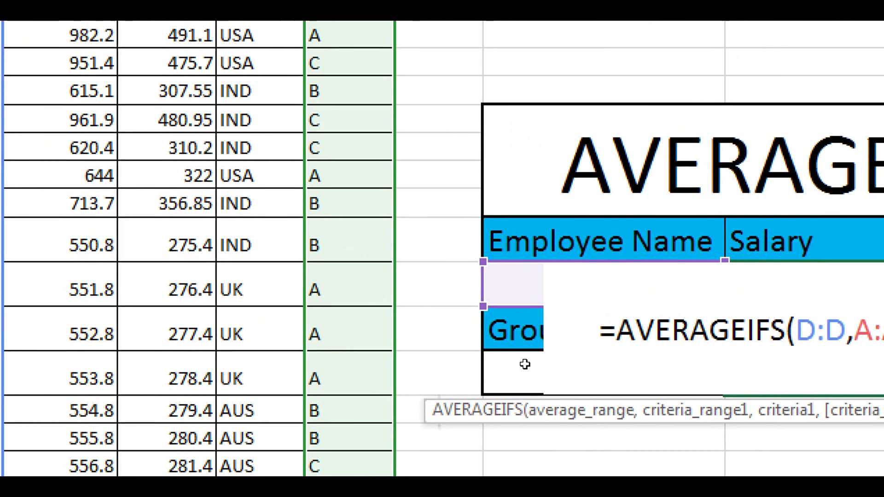
Close the formula as =AVERAGEIFS(D:D,A:A,P10,H:H,P12), which shows #DIV/0!
click(522, 366)
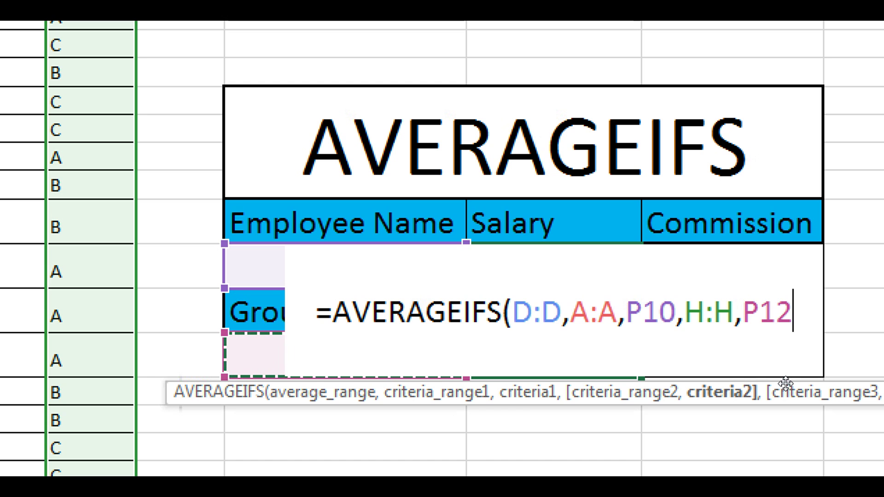
key(Return)
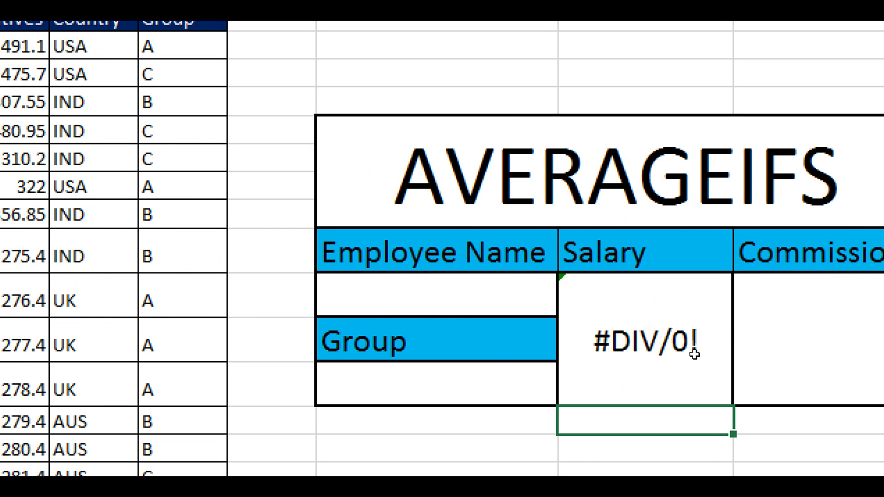
click(699, 337)
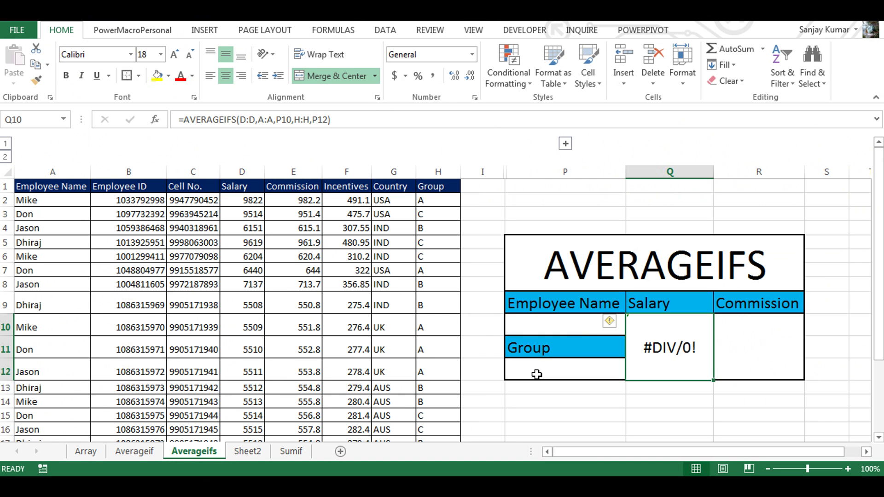
Enter an employee's name from the data into cell P10
click(555, 326)
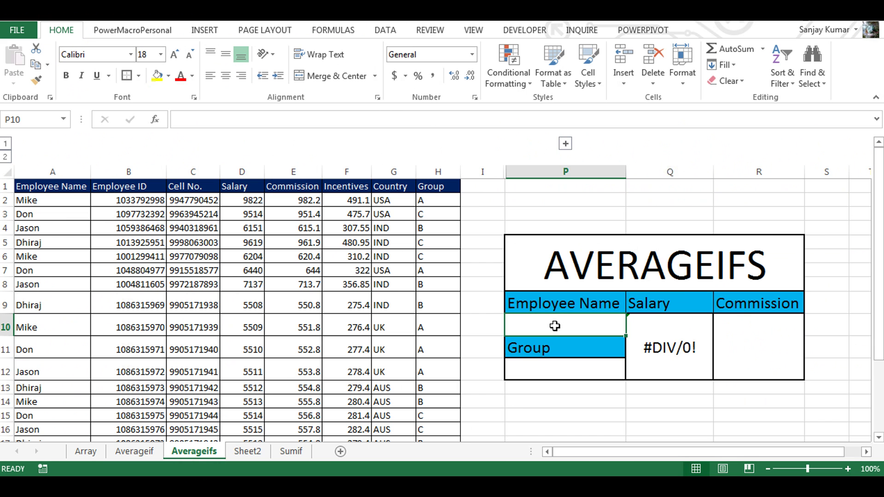
text(Jason)
key(Return)
key(Return)
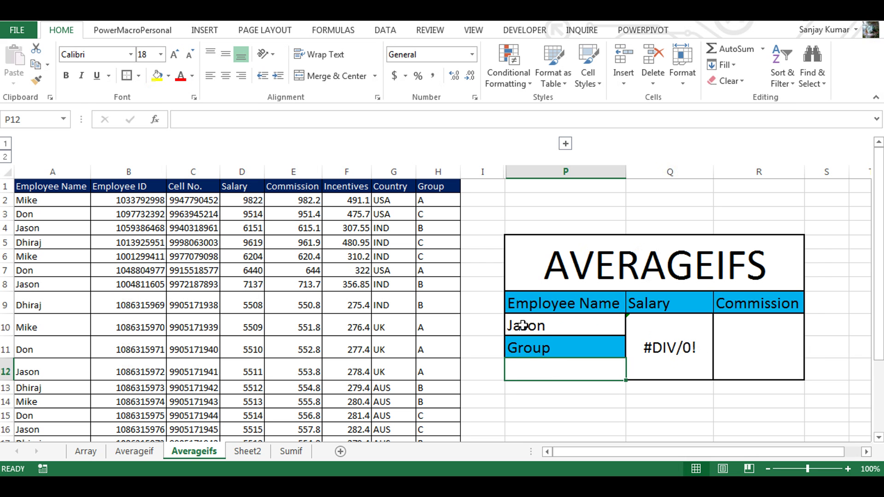
click(436, 198)
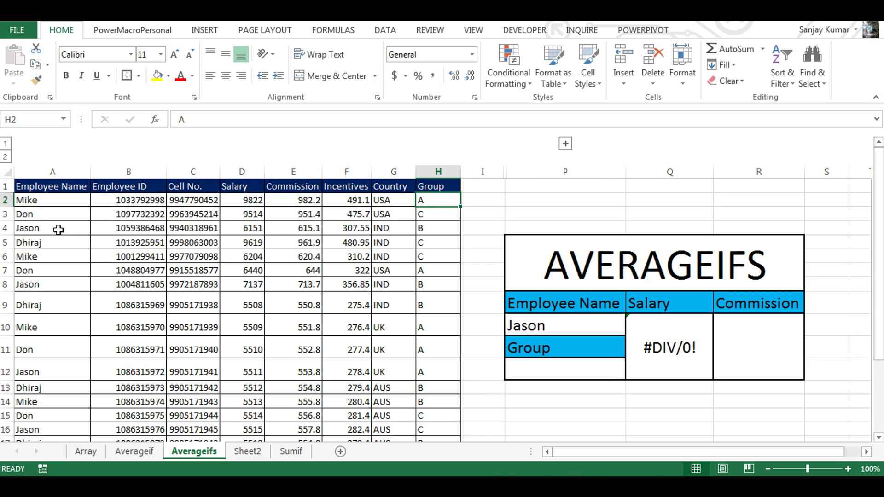
Fill the employee's Group cells H4, H8, H12 and H16 yellow
drag(58, 230, 193, 228)
click(437, 227)
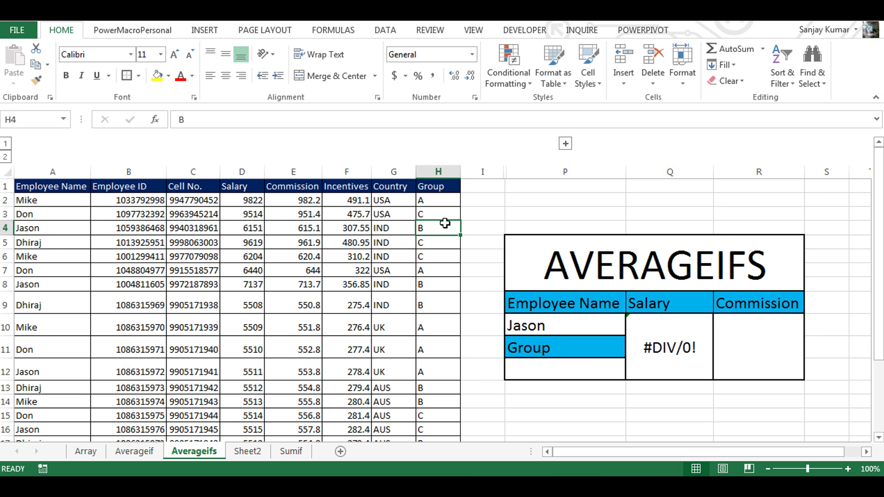
click(158, 78)
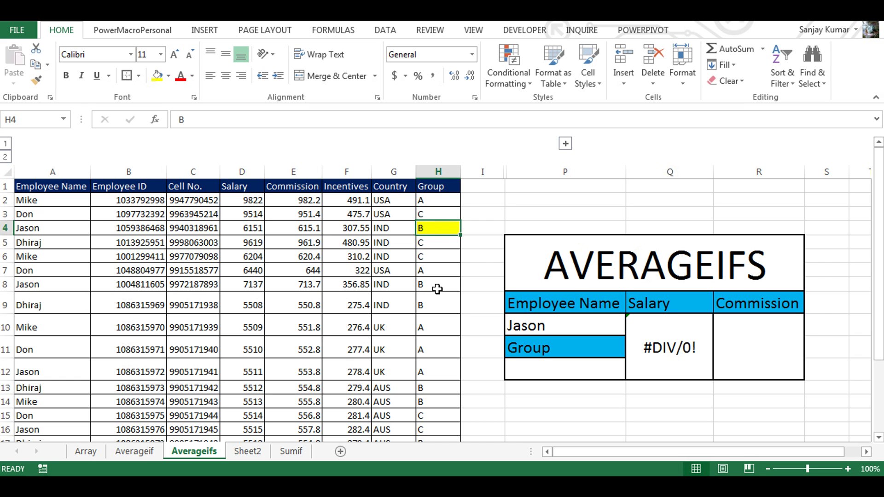
click(437, 285)
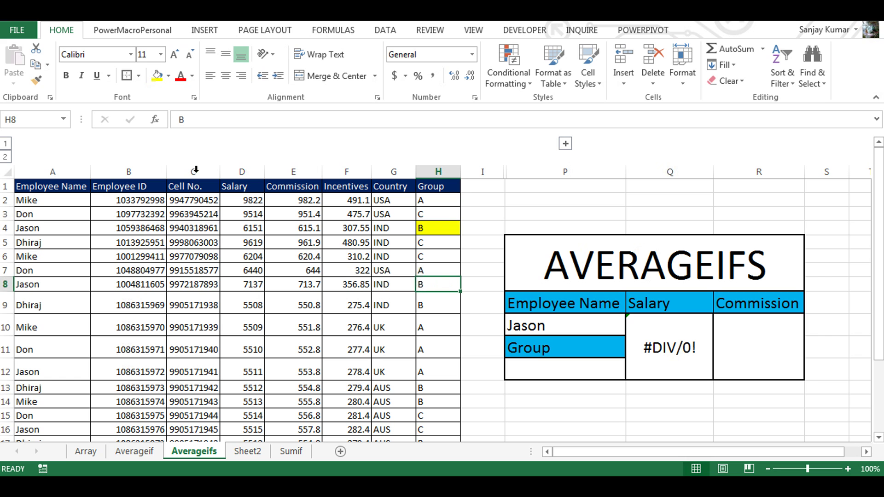
click(157, 78)
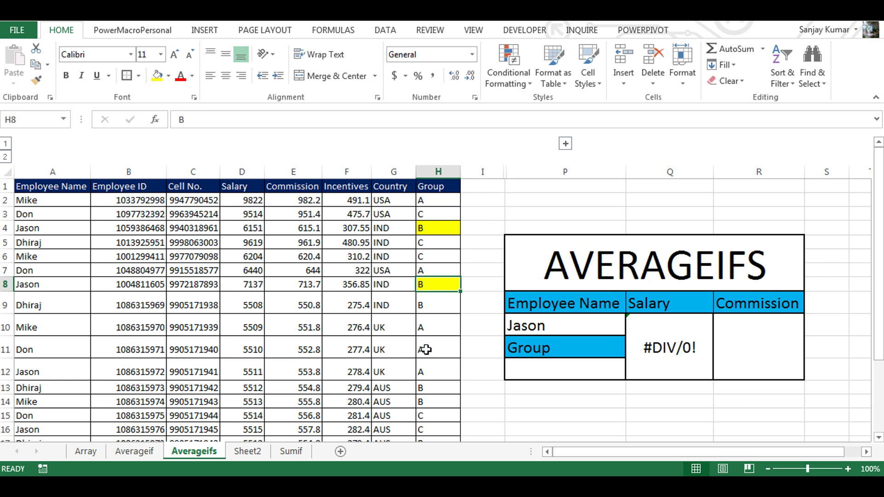
click(425, 368)
click(157, 77)
scroll(433, 290, down, 2)
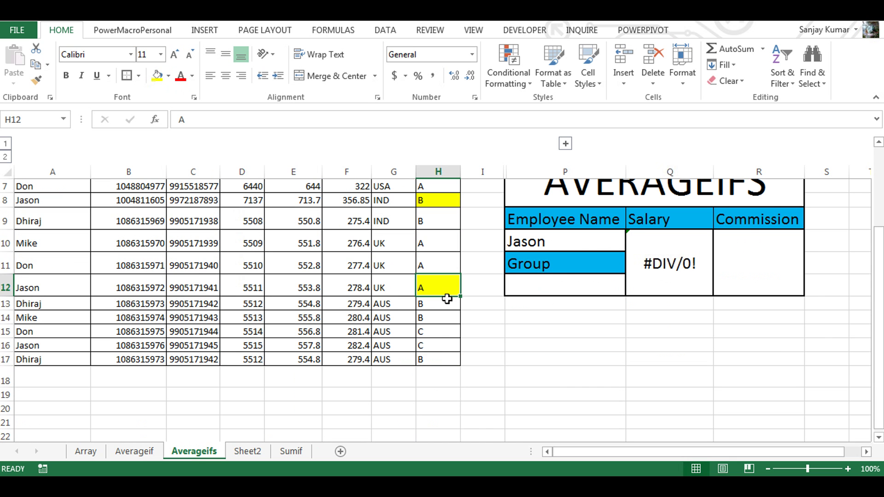
click(433, 347)
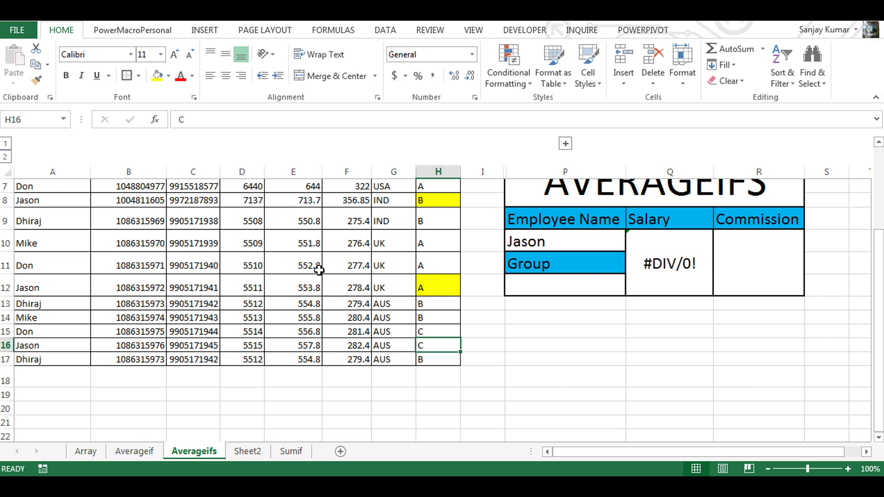
click(156, 76)
scroll(374, 366, up, 2)
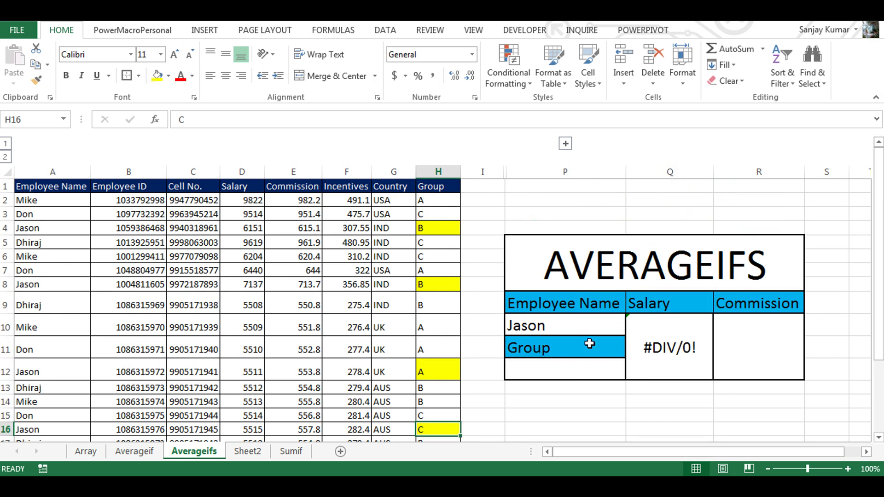
click(571, 371)
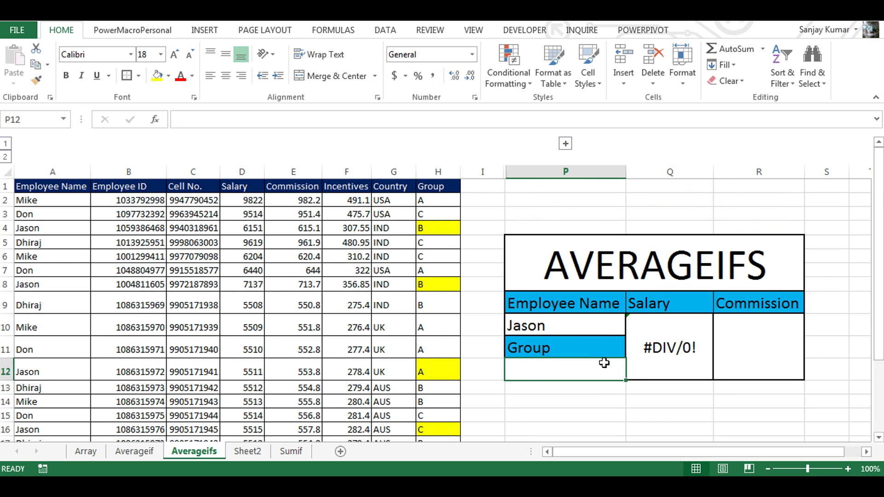
Enter groups A, B, then C in P12, leaving C so Salary reads 5515
text(A)
key(Delete)
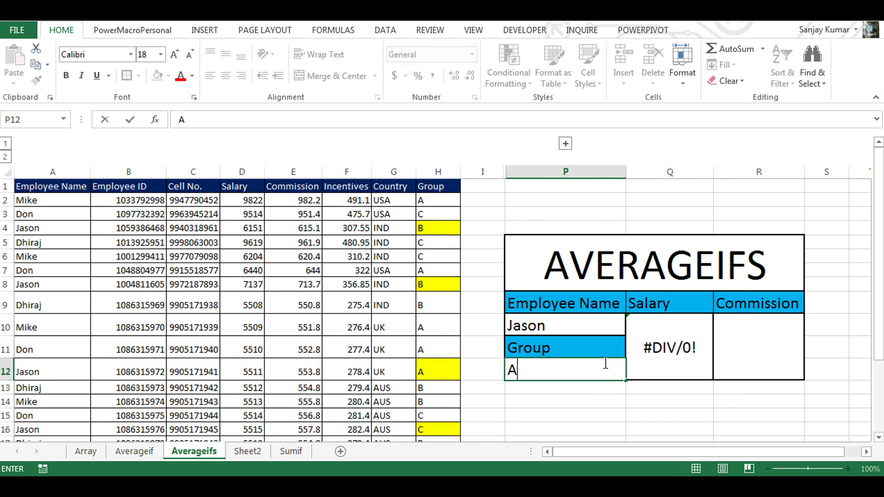
key(Return)
key(Up)
key(Right)
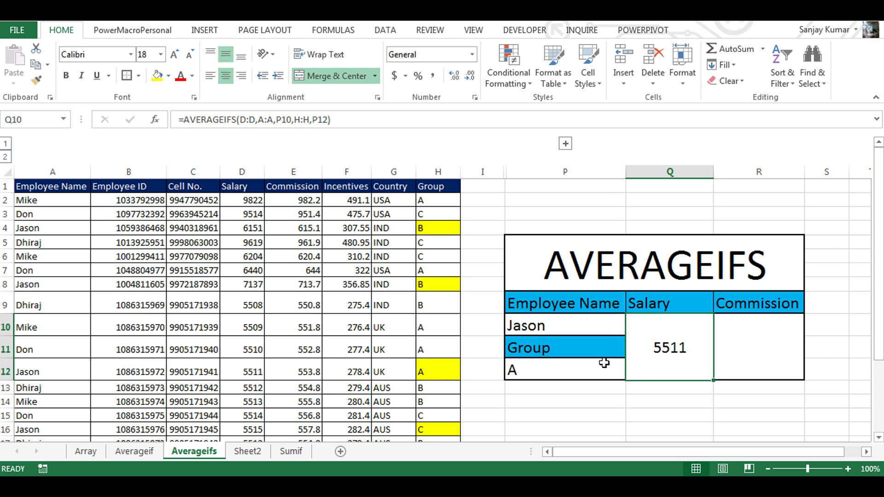
click(604, 363)
text(B)
key(Return)
click(604, 363)
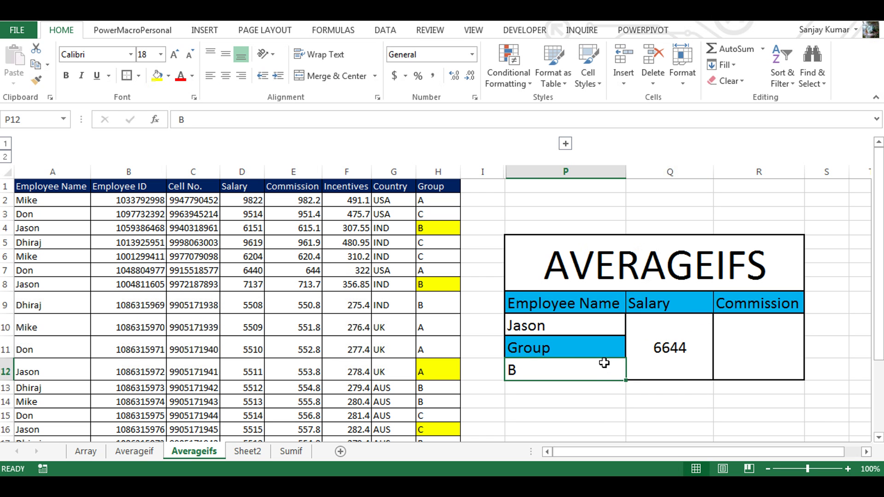
text(C)
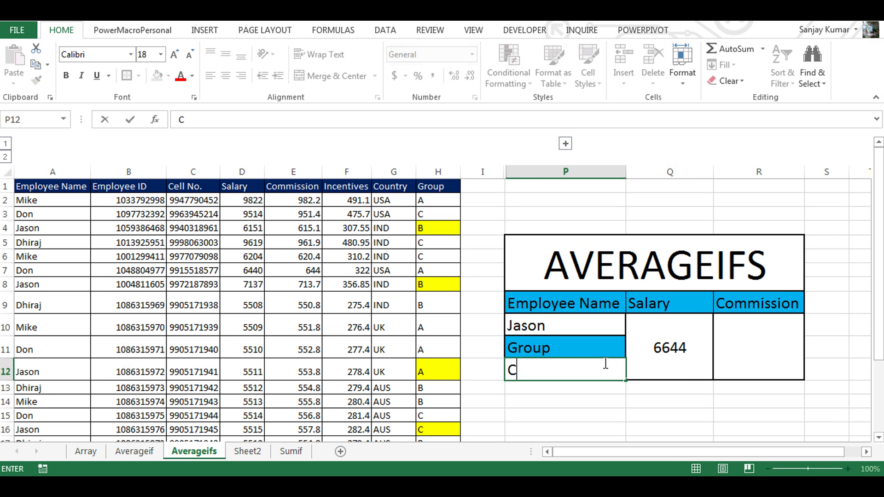
key(Return)
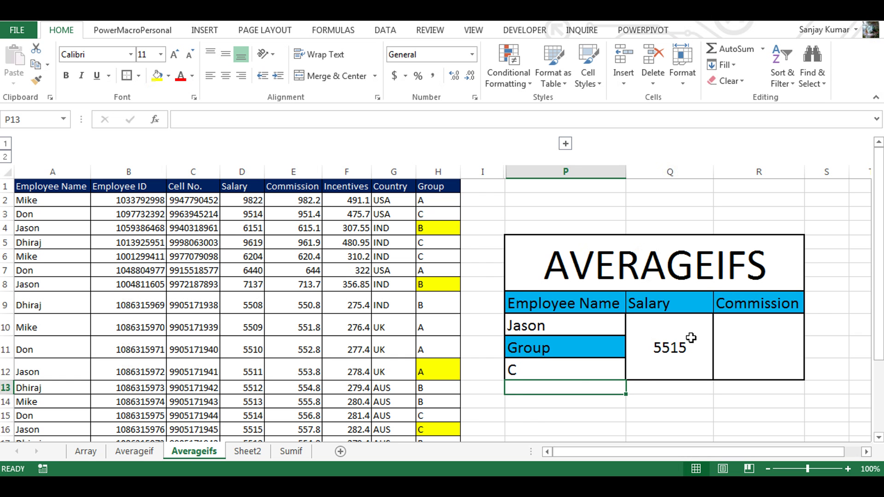
click(746, 355)
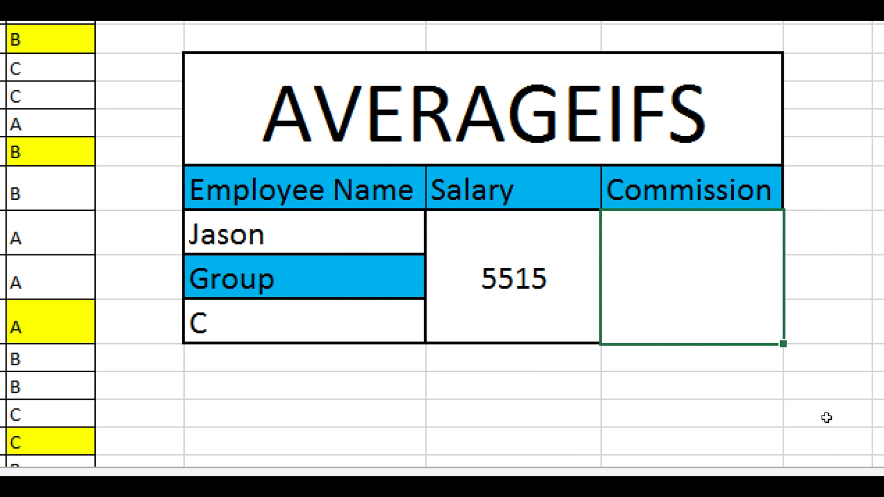
Start =AVERAGEIFS( in the Commission result cell from the =aver suggestions
text(=aver)
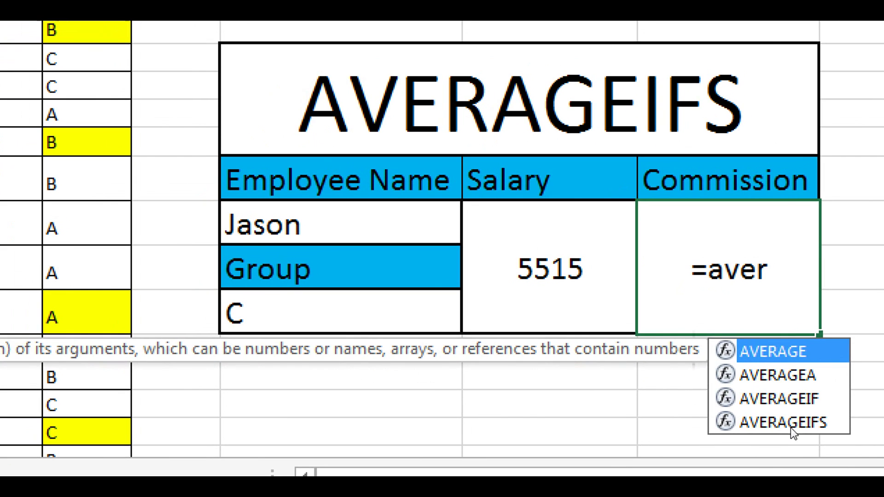
click(755, 436)
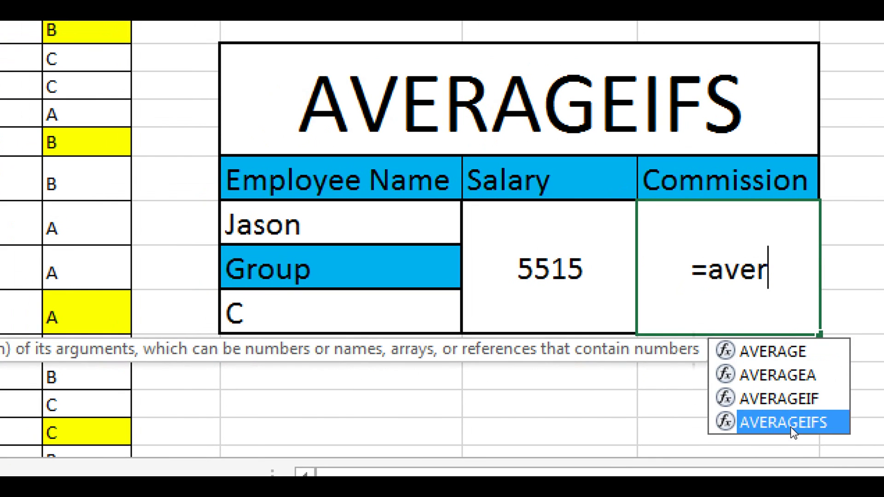
double_click(791, 427)
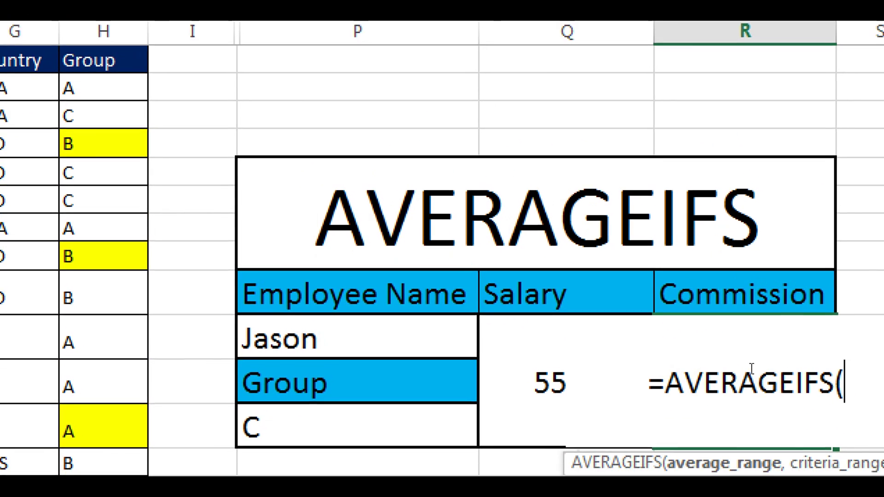
Complete =AVERAGEIFS(E:E,A:A,P10,H:H,P12) for Commission, giving 557.8
click(293, 170)
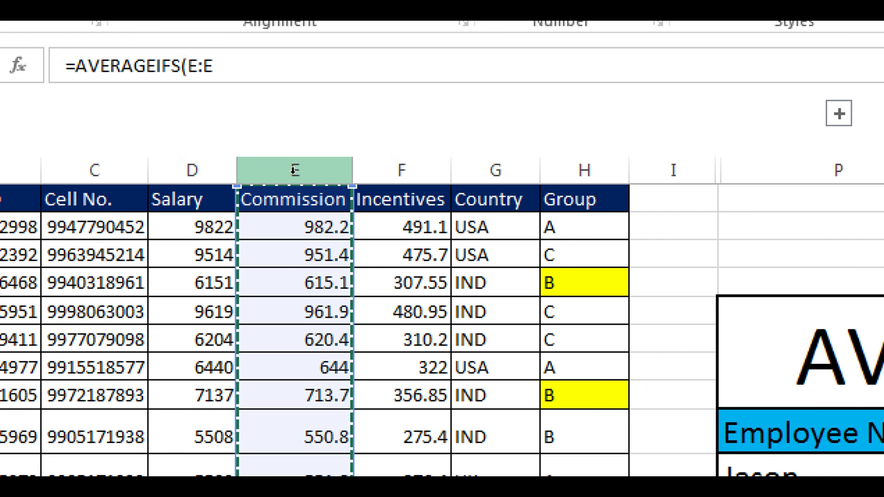
text(,)
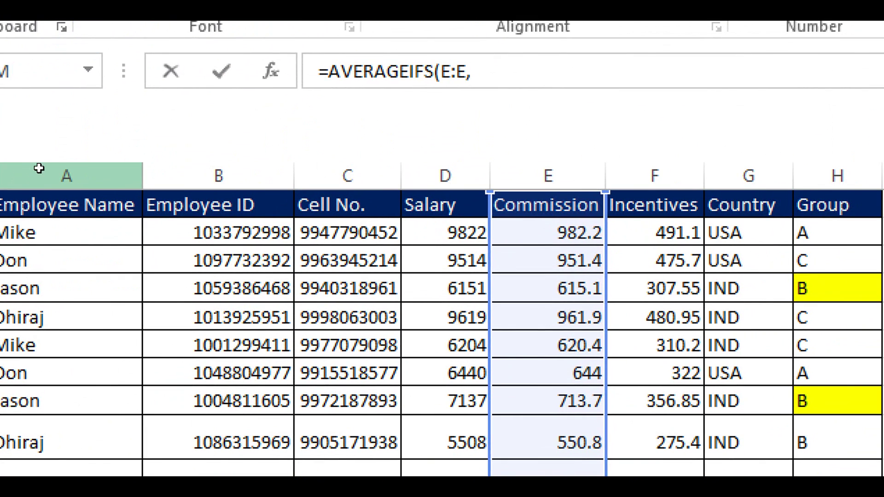
click(39, 168)
text(,)
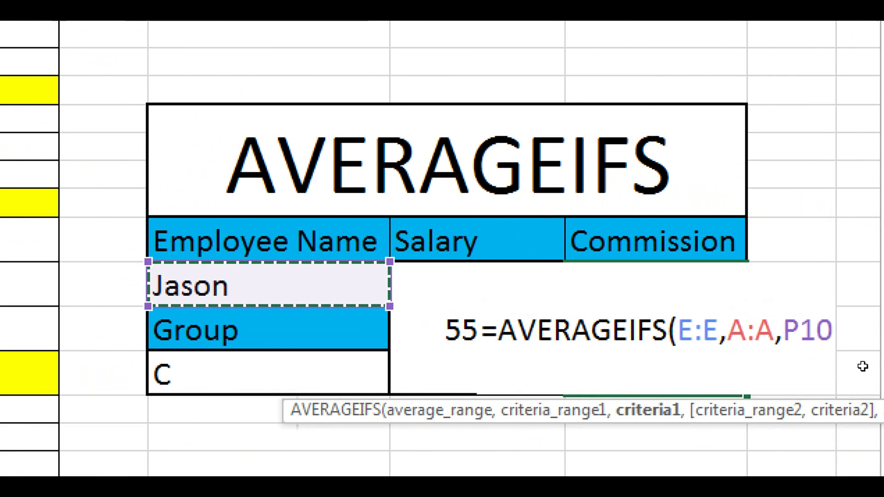
text(,P12)
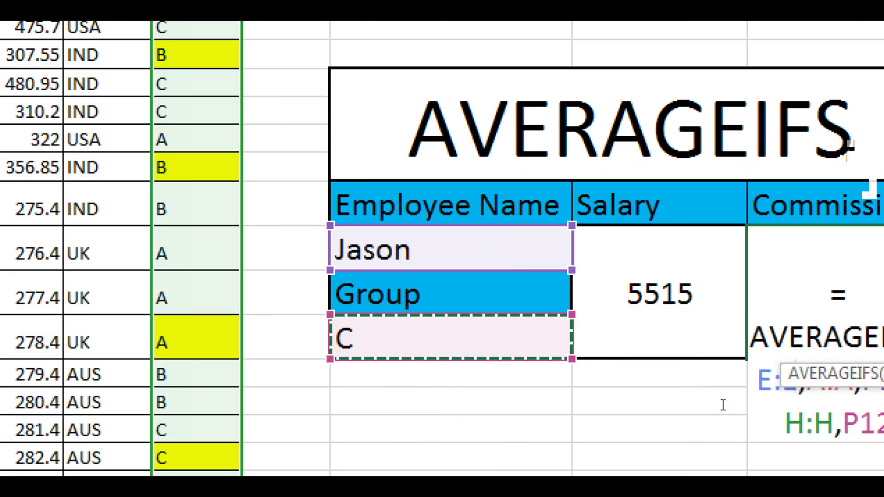
key(Return)
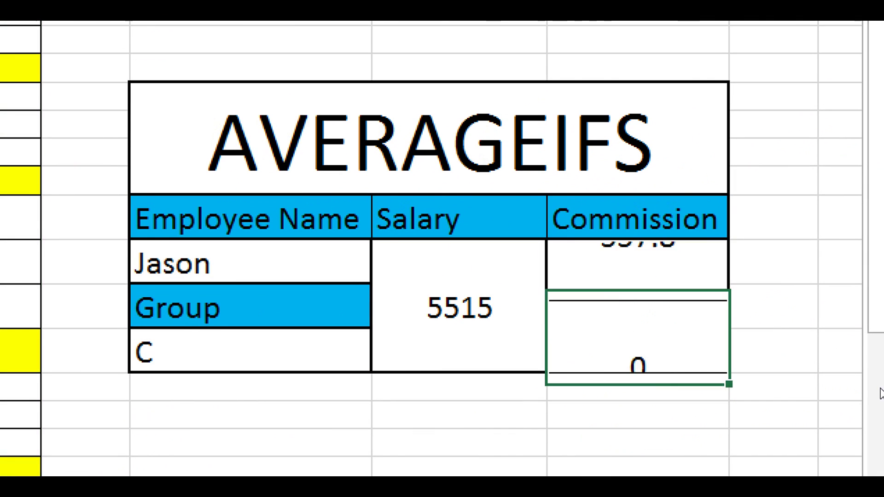